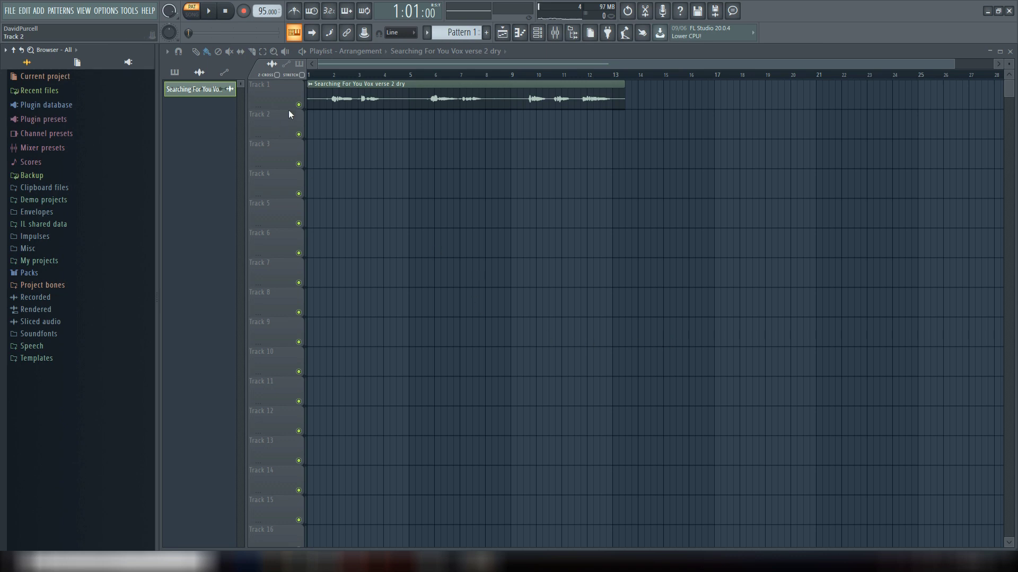
# Zoom the playlist in on the 'Searching For You Vox verse 2 dry' clip on Track 1
pyautogui.moveTo(948, 68); pyautogui.dragTo(523, 85)
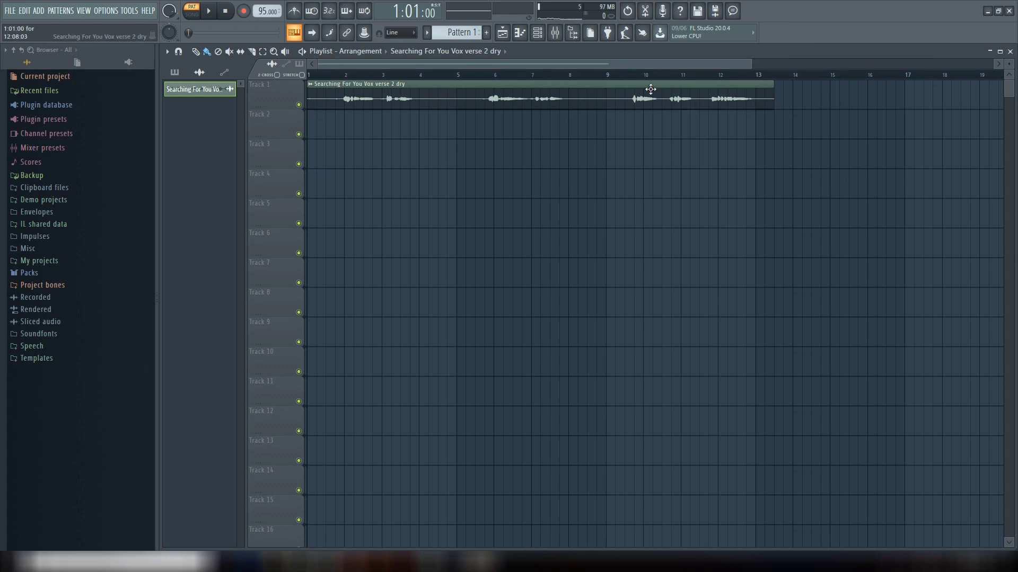
pyautogui.moveTo(749, 62); pyautogui.dragTo(689, 62)
# Play the dry vocal from near bar 2, skip ahead to bar 6, stop, and zoom further in
pyautogui.click(340, 73)
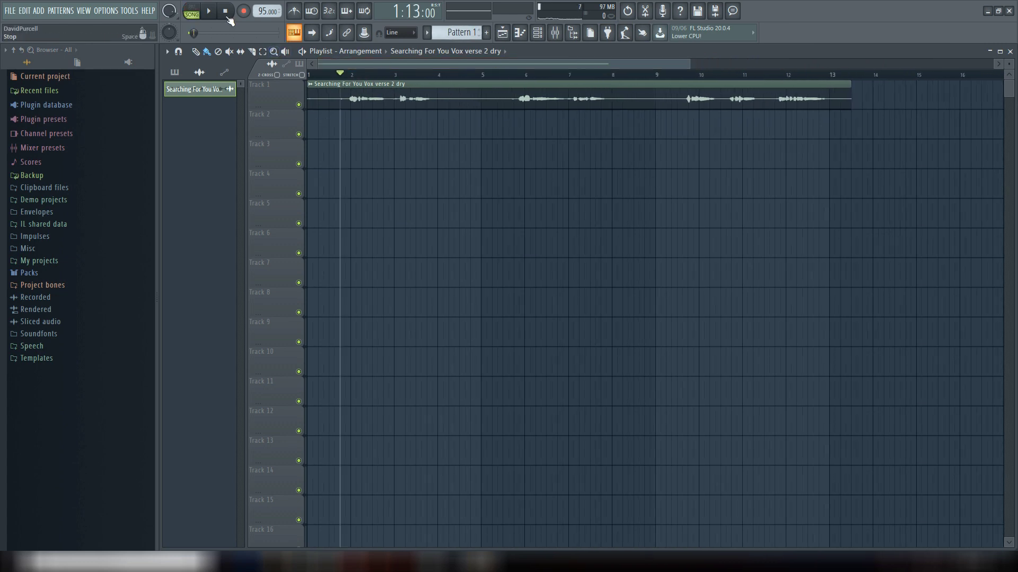
pyautogui.click(209, 12)
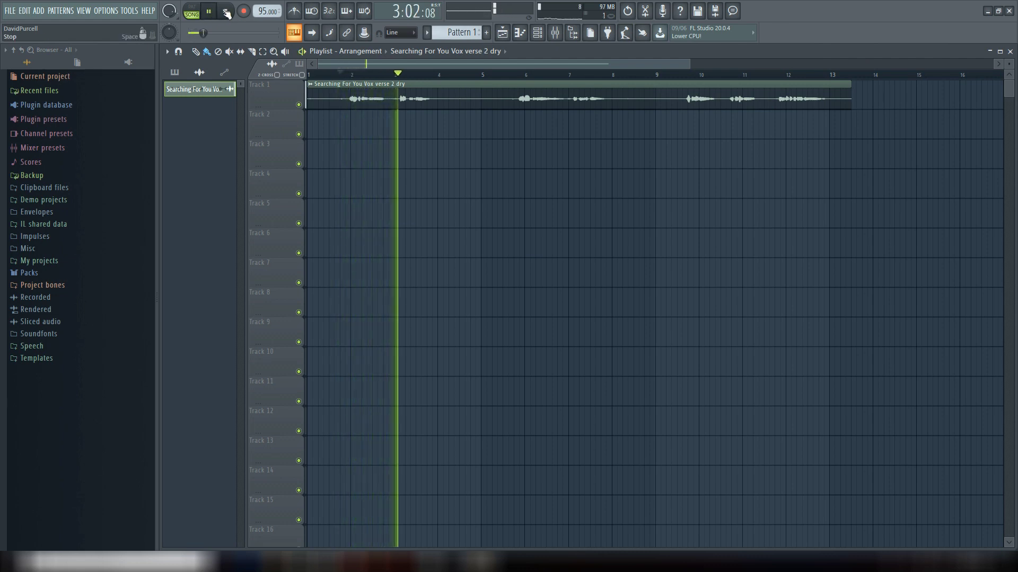
pyautogui.click(516, 77)
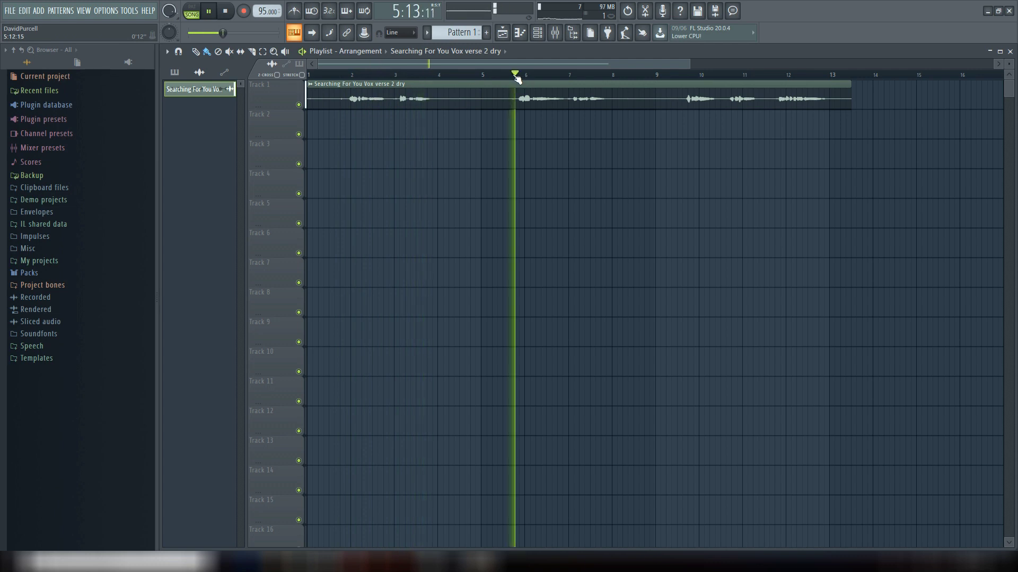
pyautogui.click(228, 13)
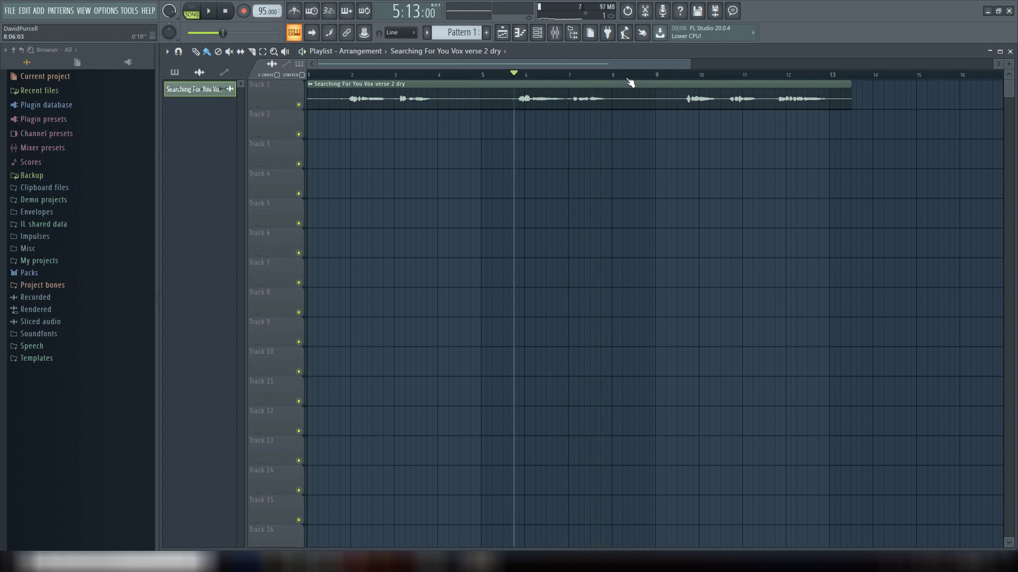
pyautogui.moveTo(690, 63); pyautogui.dragTo(621, 62)
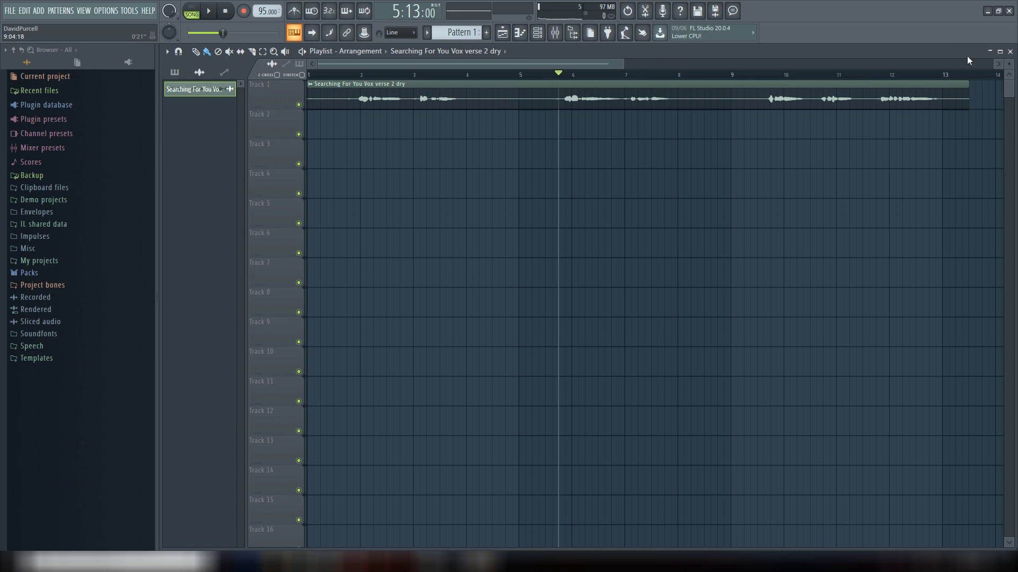
# Select mixer Insert 1 and open the vocal clip's channel sample settings window
pyautogui.click(554, 33)
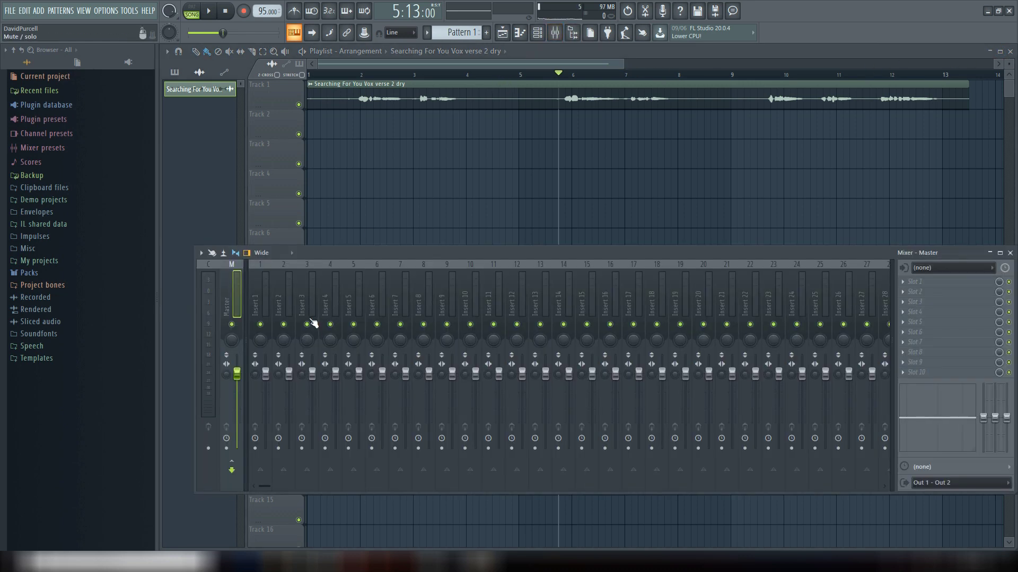
pyautogui.click(265, 308)
pyautogui.click(317, 83)
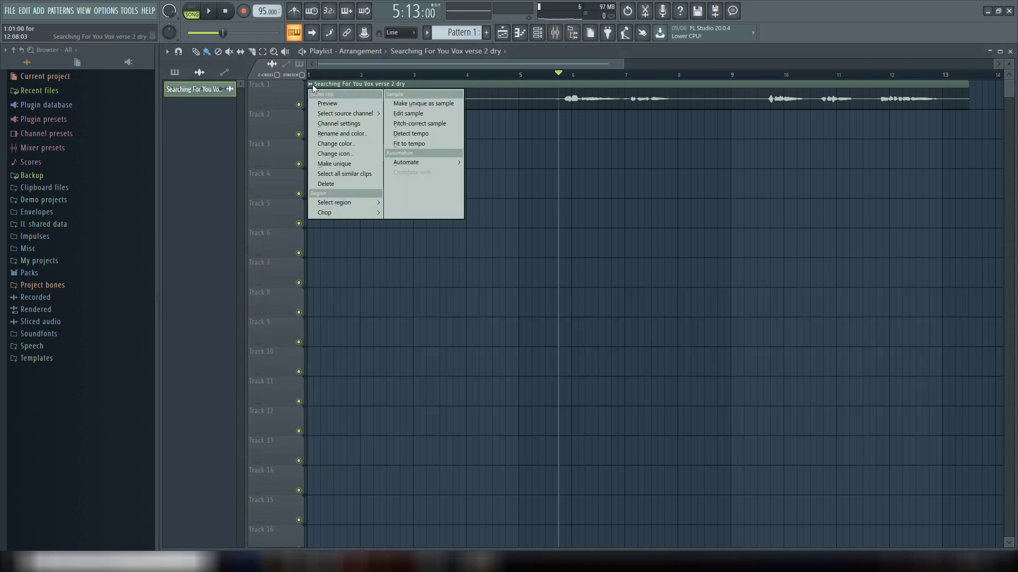
pyautogui.click(320, 126)
pyautogui.moveTo(313, 118); pyautogui.dragTo(306, 156)
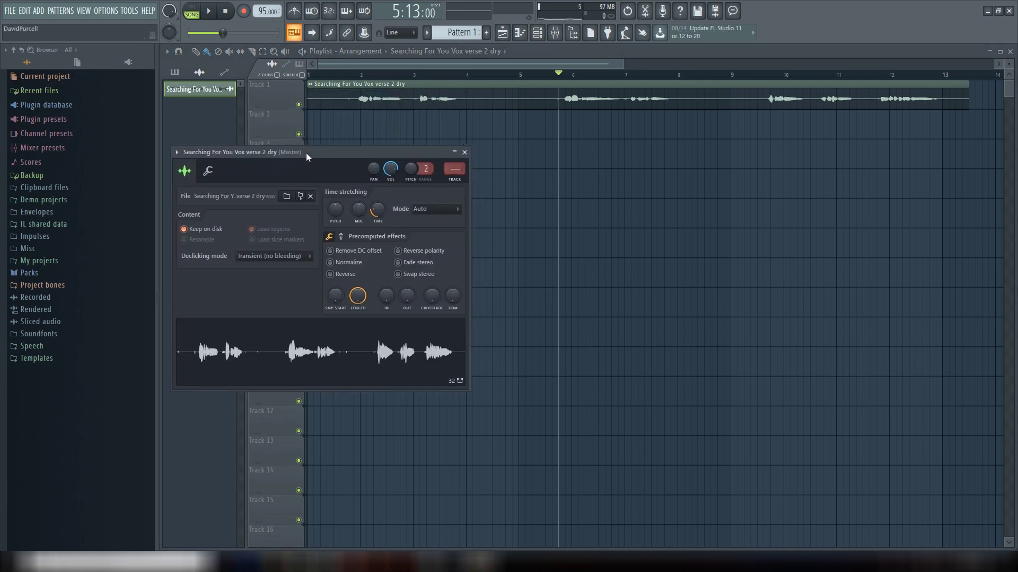
# Load Newtone into the first effect slot of mixer Insert 1 and reposition its window
pyautogui.click(555, 33)
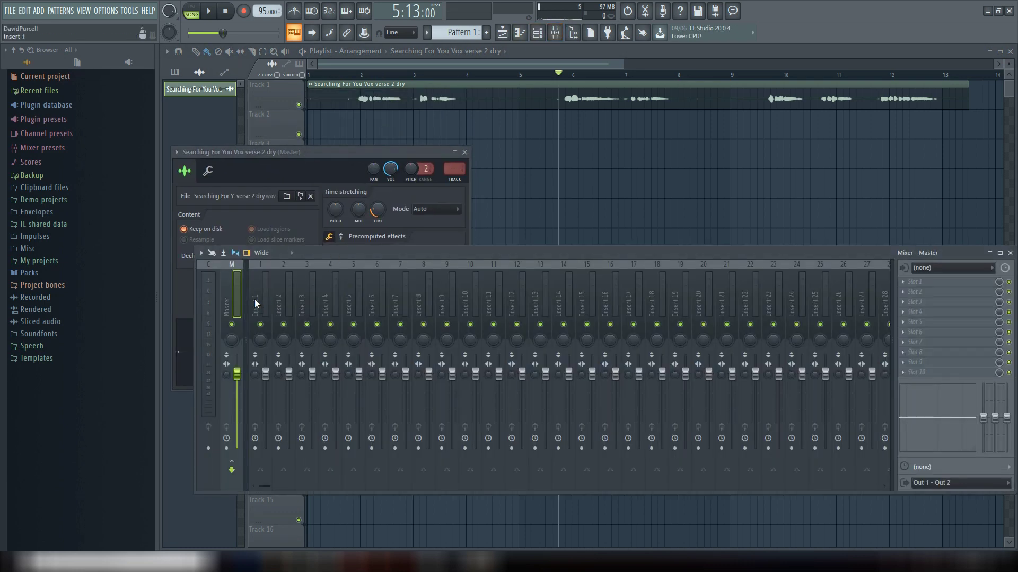
pyautogui.click(265, 305)
pyautogui.click(925, 283)
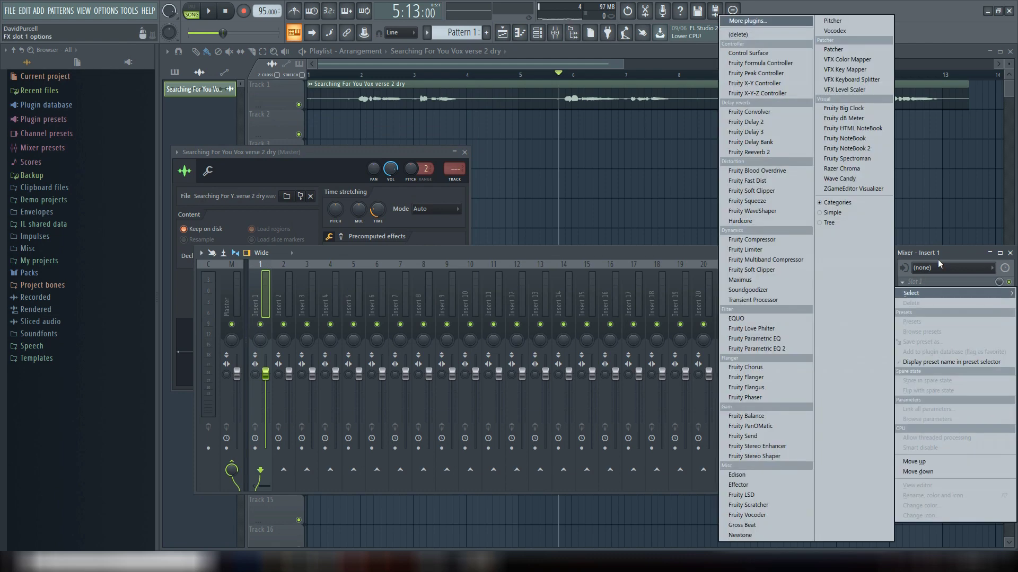
pyautogui.click(757, 535)
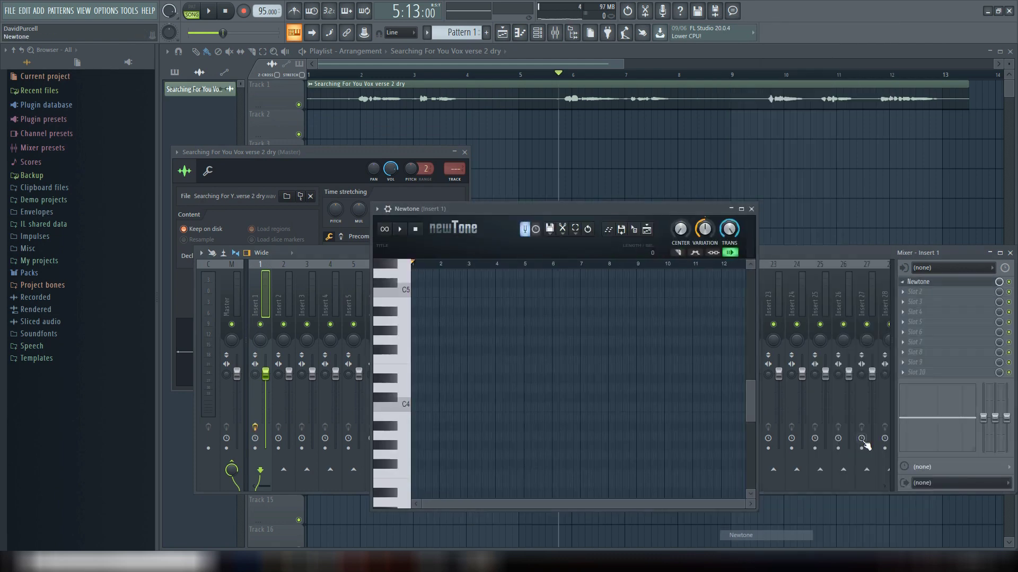
pyautogui.moveTo(582, 220); pyautogui.dragTo(689, 182)
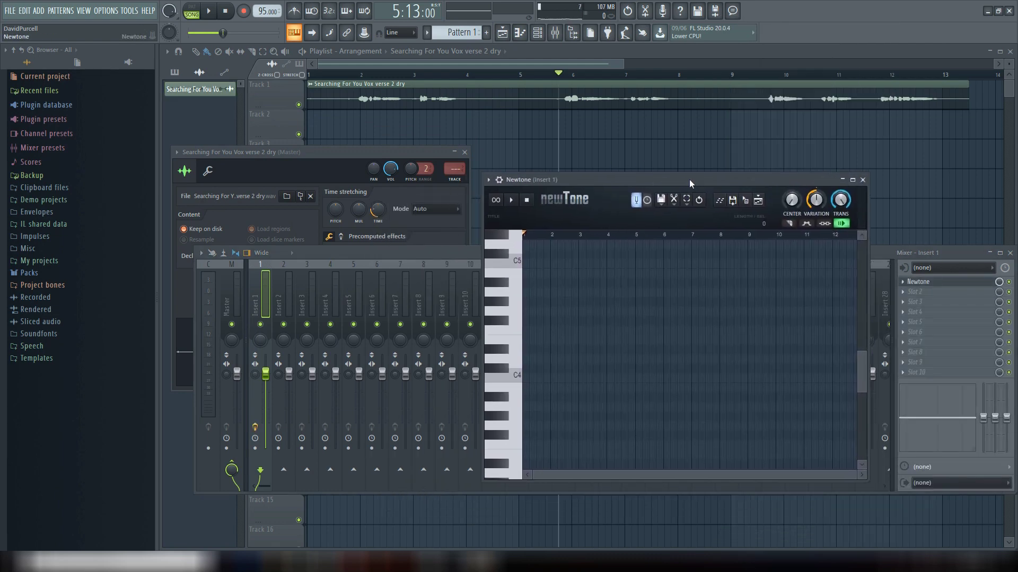
# Bring the dry vocal's sample settings window in front of the Newtone editor
pyautogui.click(358, 151)
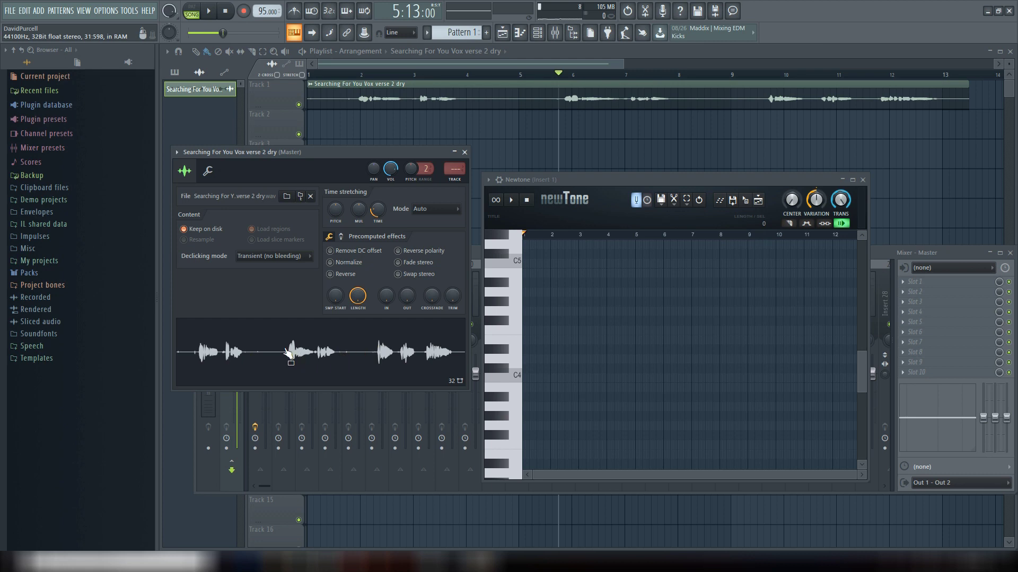
# Drag the vocal sample into Newtone for analysis and maximize the editor to show its notes
pyautogui.moveTo(263, 349); pyautogui.dragTo(579, 348)
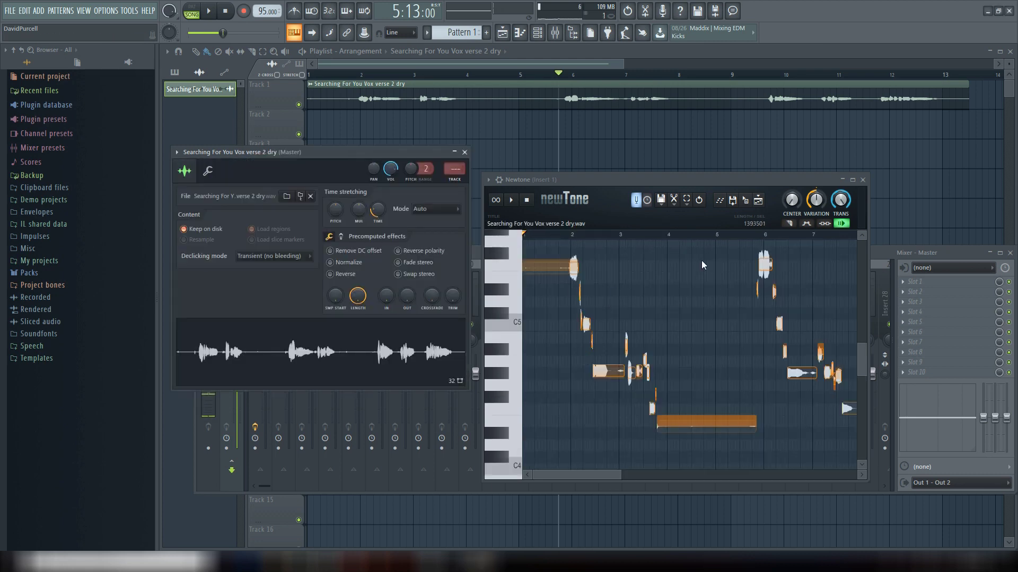
pyautogui.moveTo(652, 161); pyautogui.dragTo(518, 156)
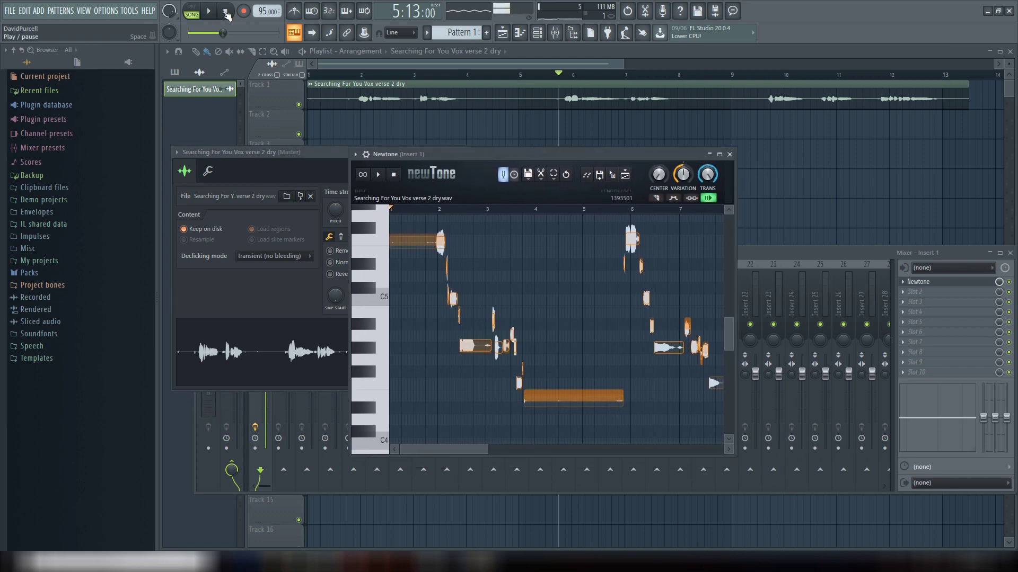
pyautogui.click(720, 154)
pyautogui.scroll(4, 410, 246)
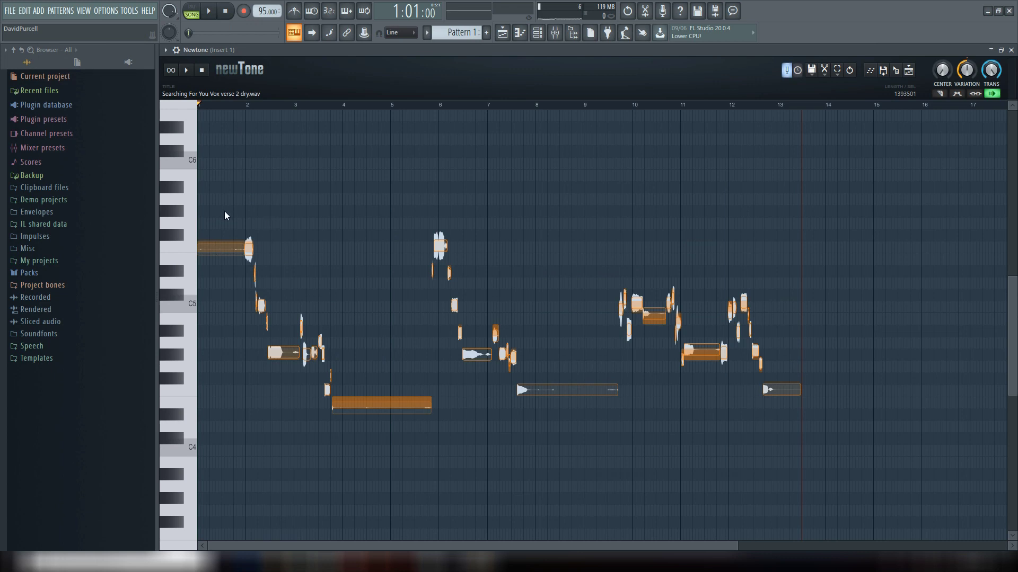
# Audition the detected vocal notes starting from bar 2
pyautogui.click(239, 106)
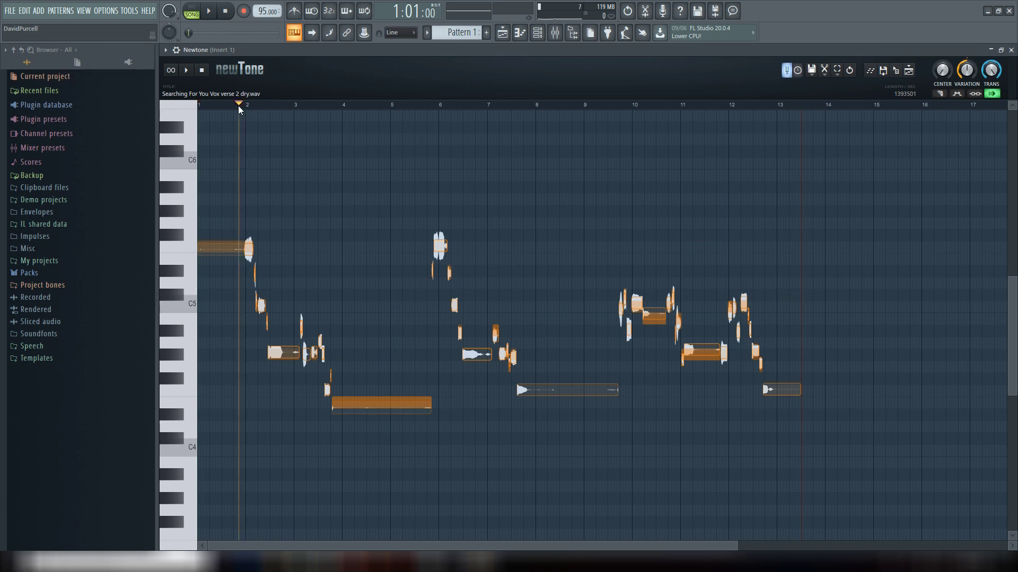
pyautogui.click(187, 72)
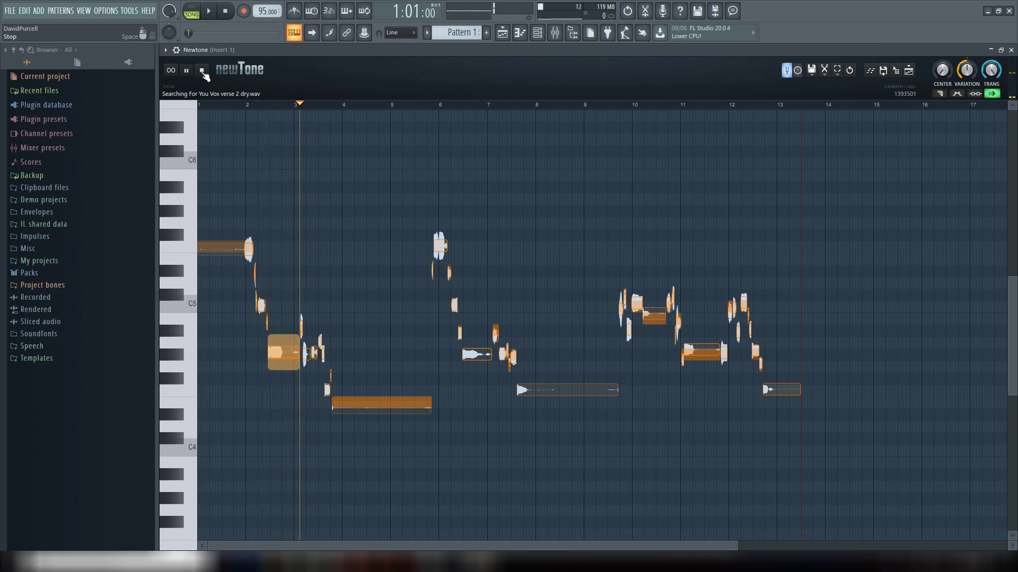
pyautogui.click(202, 71)
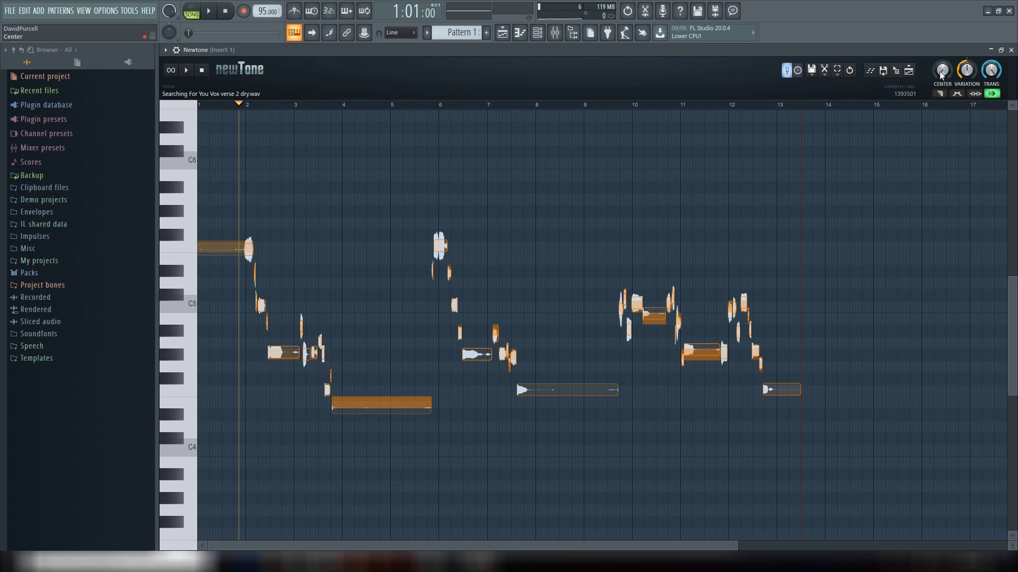
# Set Newtone's pitch CENTER knob to 50% and audition the result
pyautogui.moveTo(942, 69); pyautogui.dragTo(942, 21)
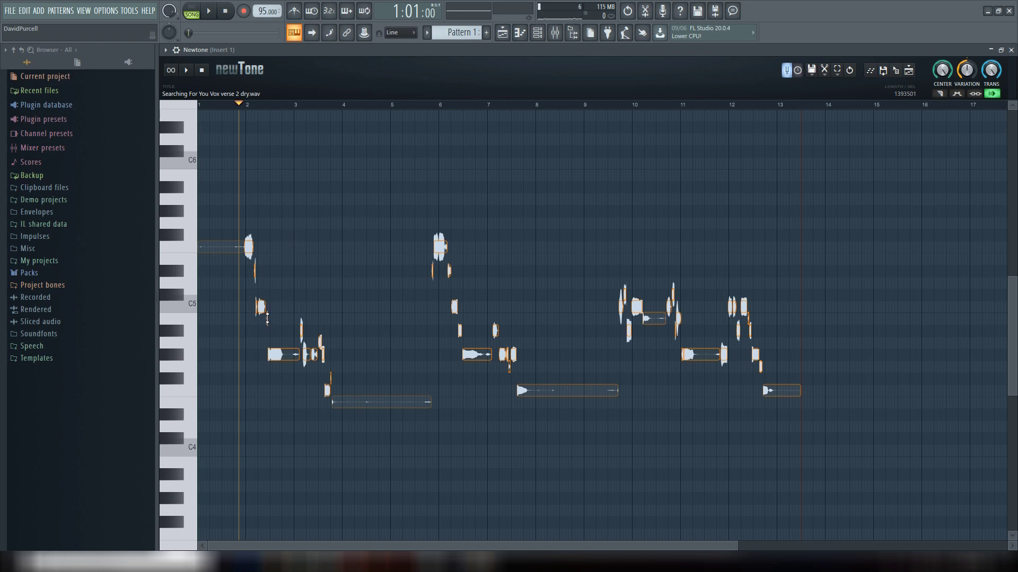
pyautogui.click(186, 71)
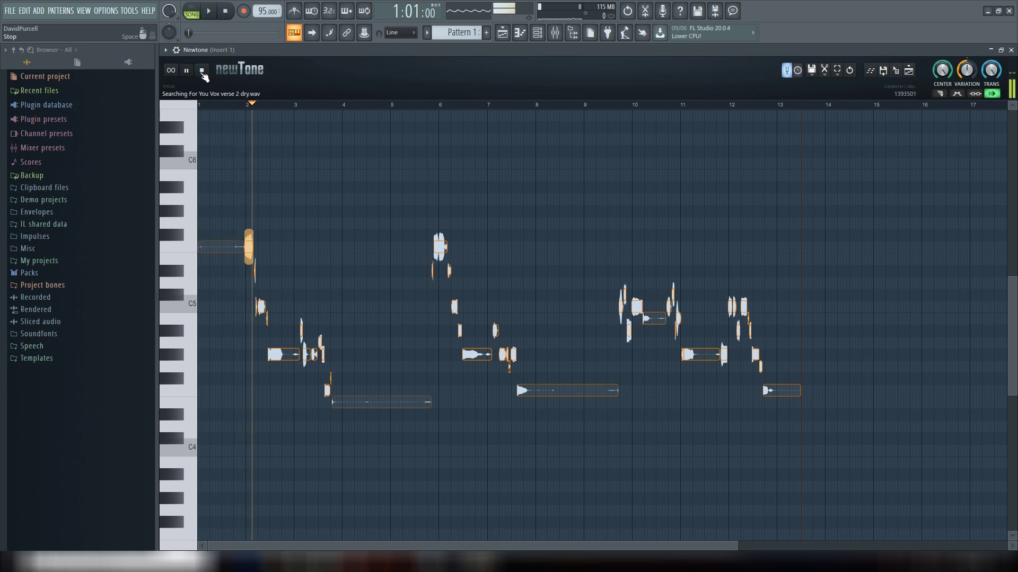
pyautogui.click(202, 71)
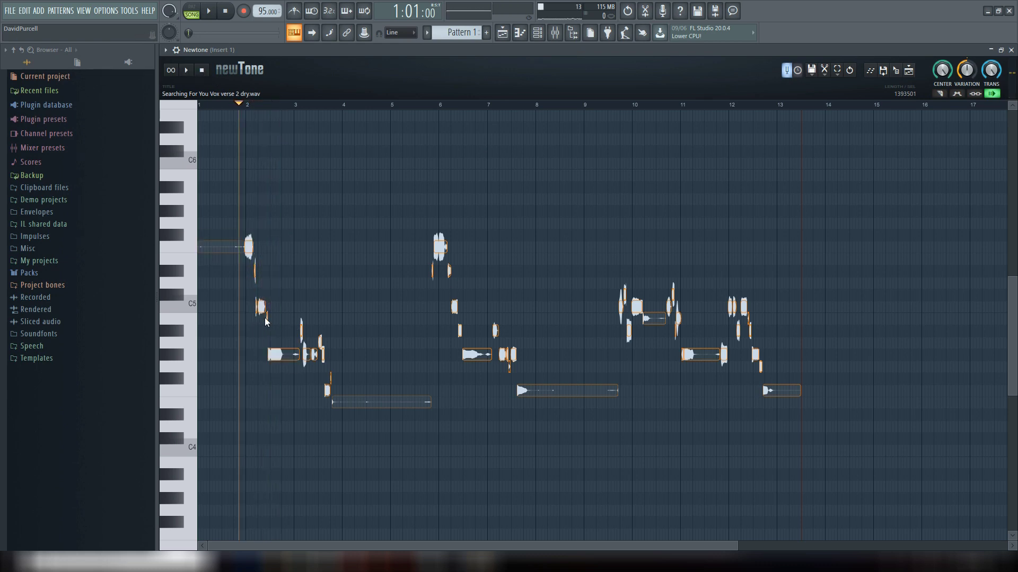
# Lower the short note after bar 2 from B4 to A#4, audition it, and select the following A4 note
pyautogui.moveTo(265, 318); pyautogui.dragTo(266, 333)
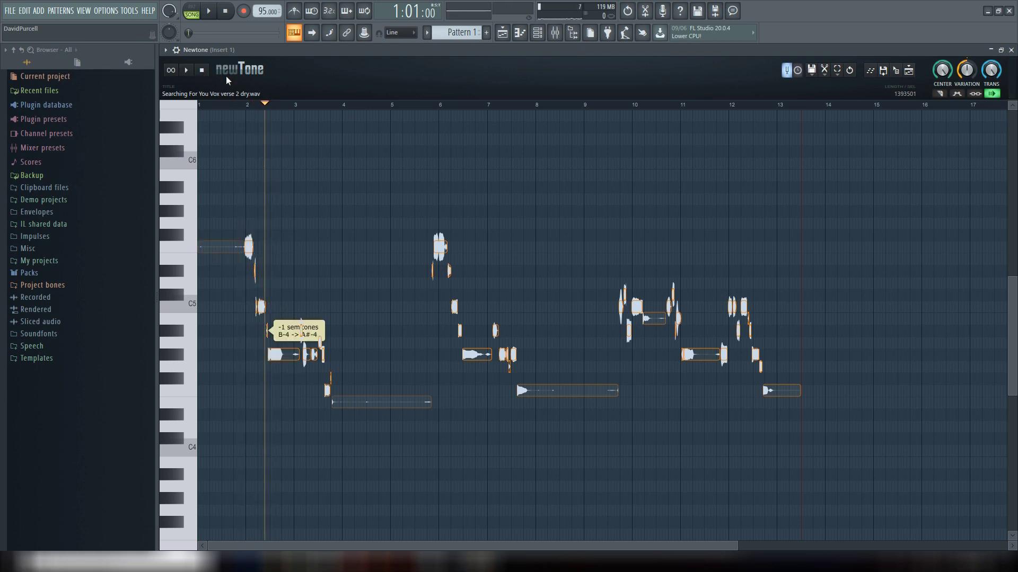
pyautogui.click(186, 70)
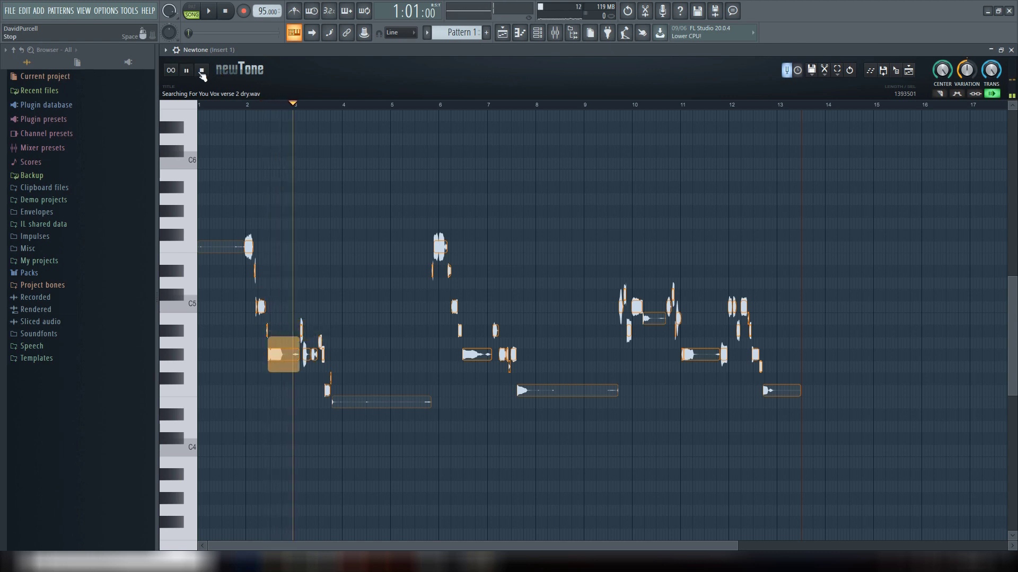
pyautogui.click(320, 345)
# Stop playback and zoom Newtone's timeline in to about bars 1–10
pyautogui.click(201, 71)
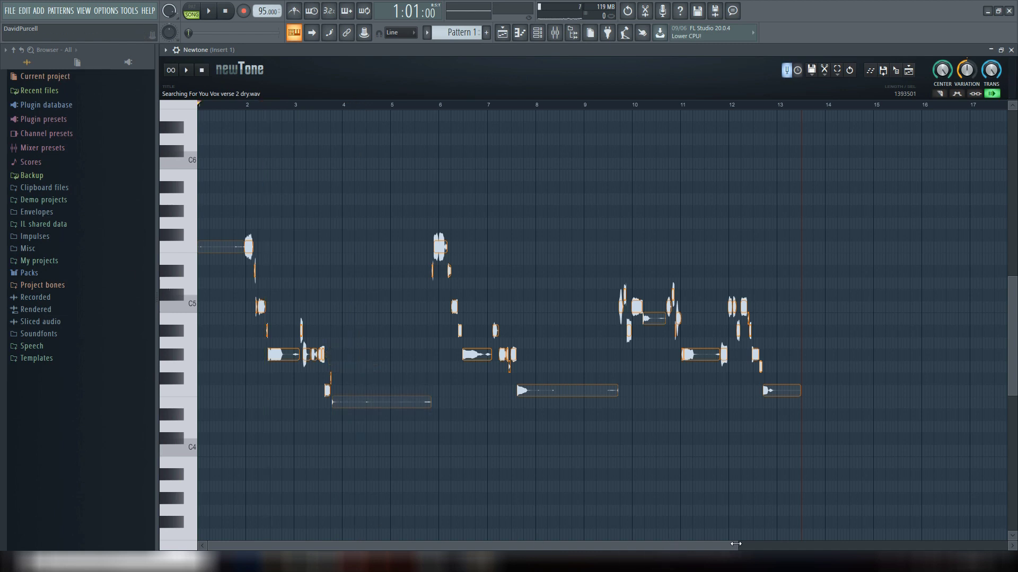
pyautogui.moveTo(736, 544); pyautogui.dragTo(500, 541)
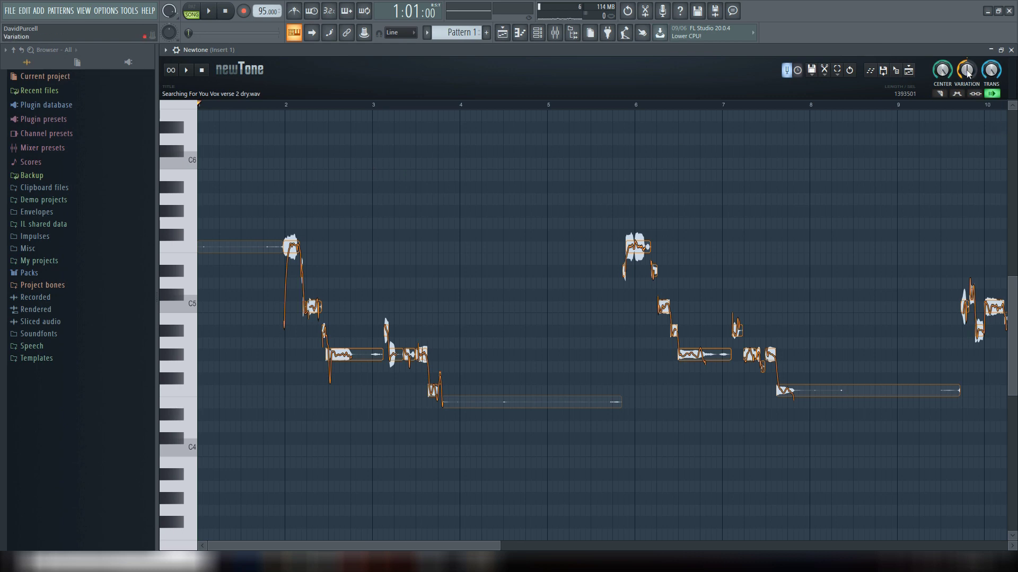
# Lower Newtone's global VARIATION to about 23% and audition the vocal
pyautogui.moveTo(967, 73); pyautogui.dragTo(967, 106)
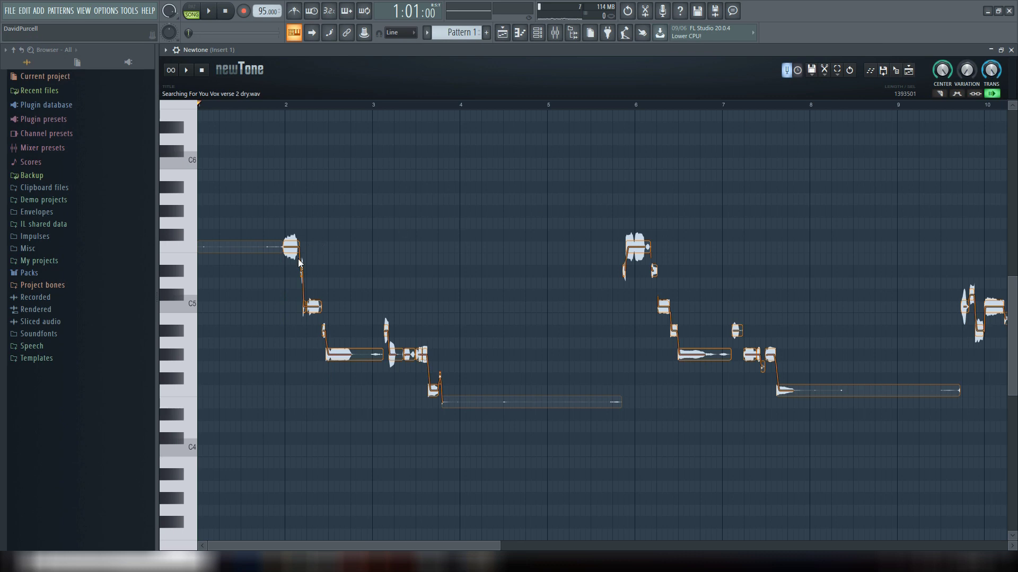
pyautogui.click(188, 71)
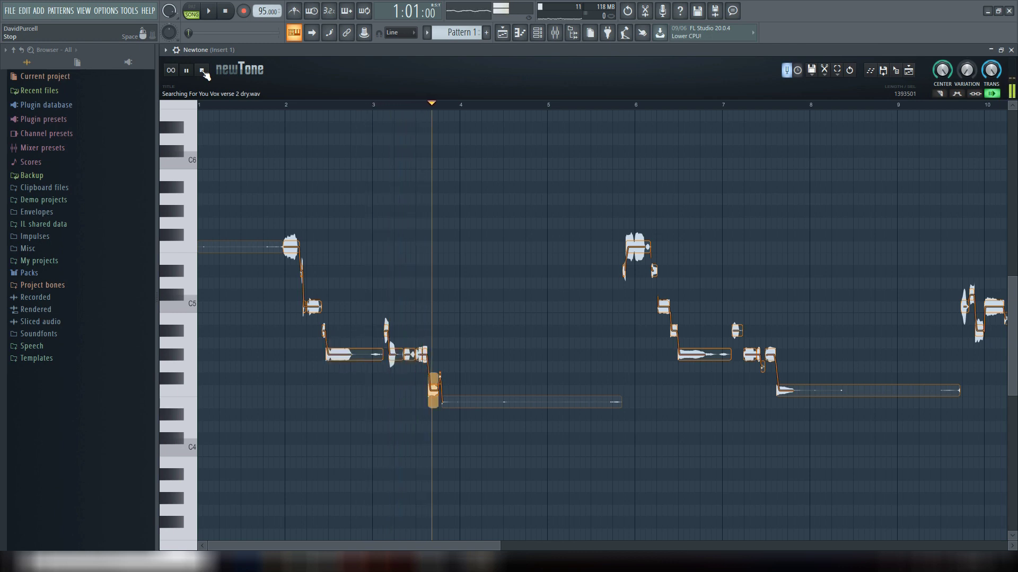
pyautogui.click(203, 71)
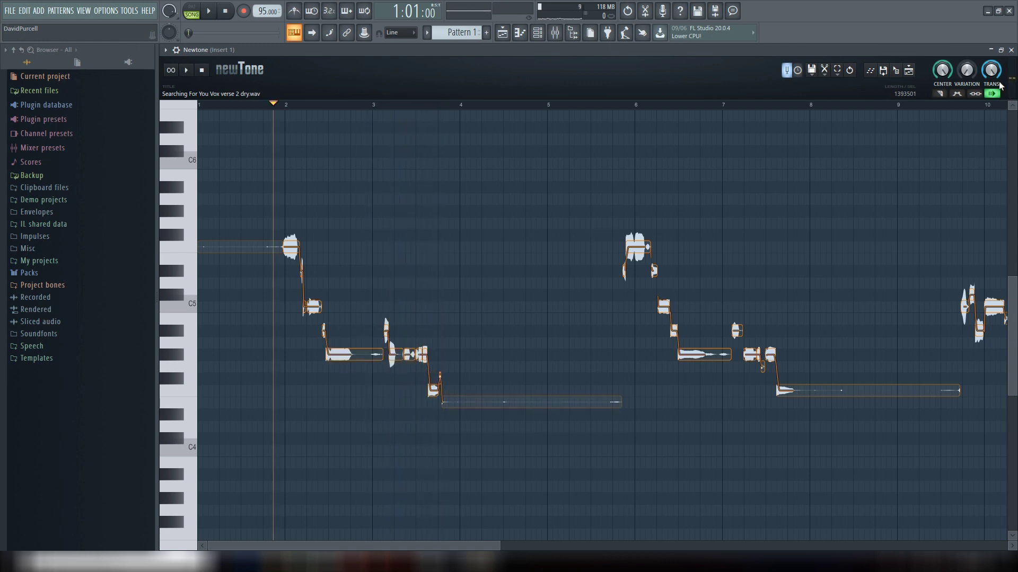
# Set the TRANS knob to about 18% and play back the new transitions
pyautogui.moveTo(992, 70); pyautogui.dragTo(991, 82)
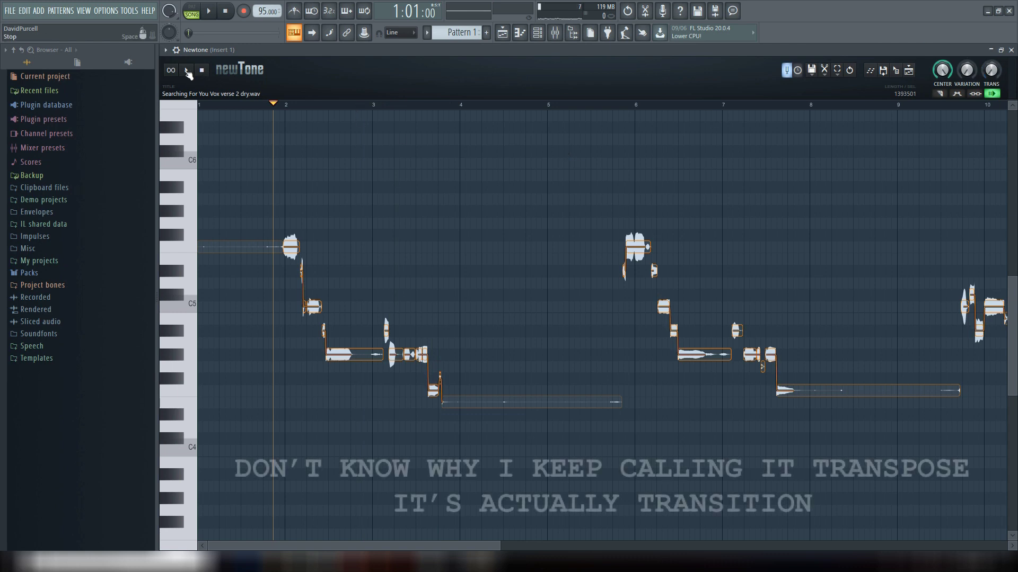
pyautogui.click(187, 71)
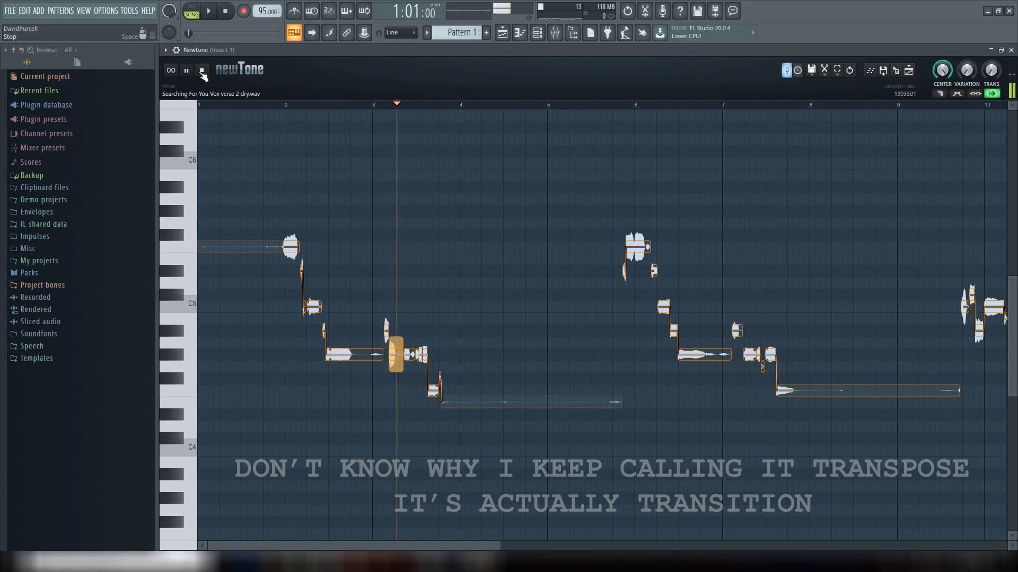
pyautogui.click(202, 72)
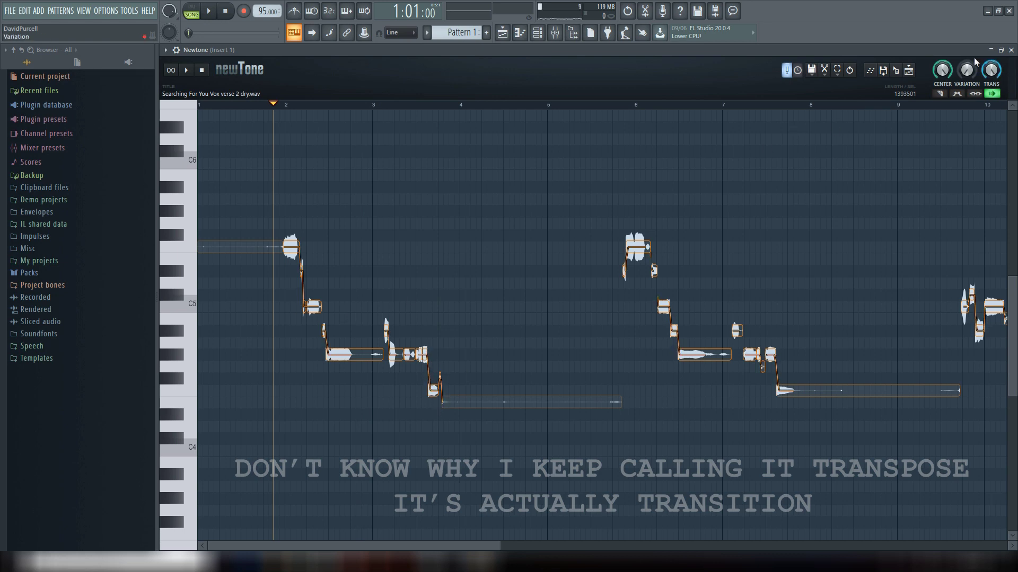
# Raise Newtone's VARIATION knob to about 88% and play back the opening phrase
pyautogui.moveTo(966, 69); pyautogui.dragTo(966, 39)
pyautogui.moveTo(968, 76); pyautogui.dragTo(968, 80)
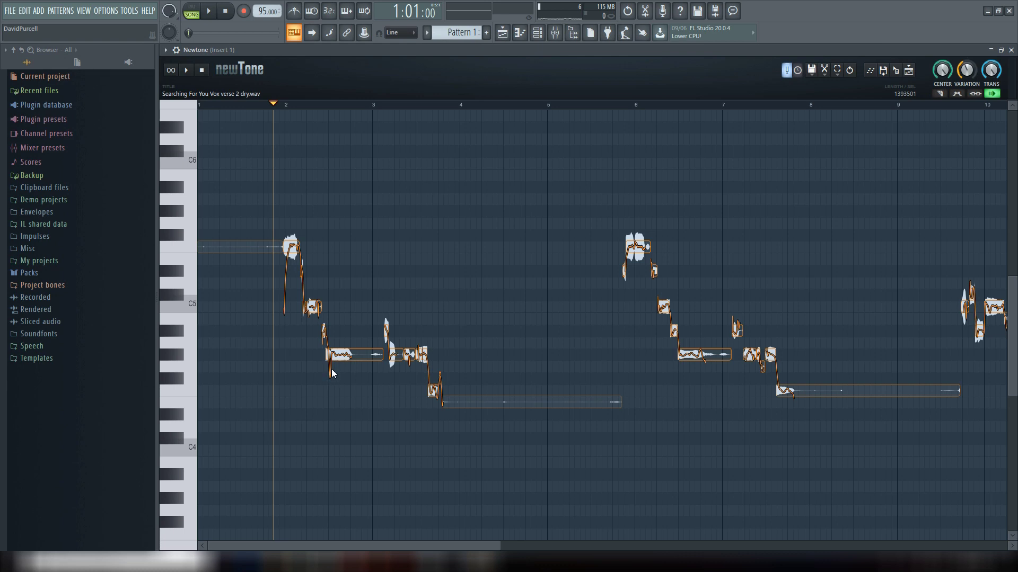
pyautogui.click(187, 74)
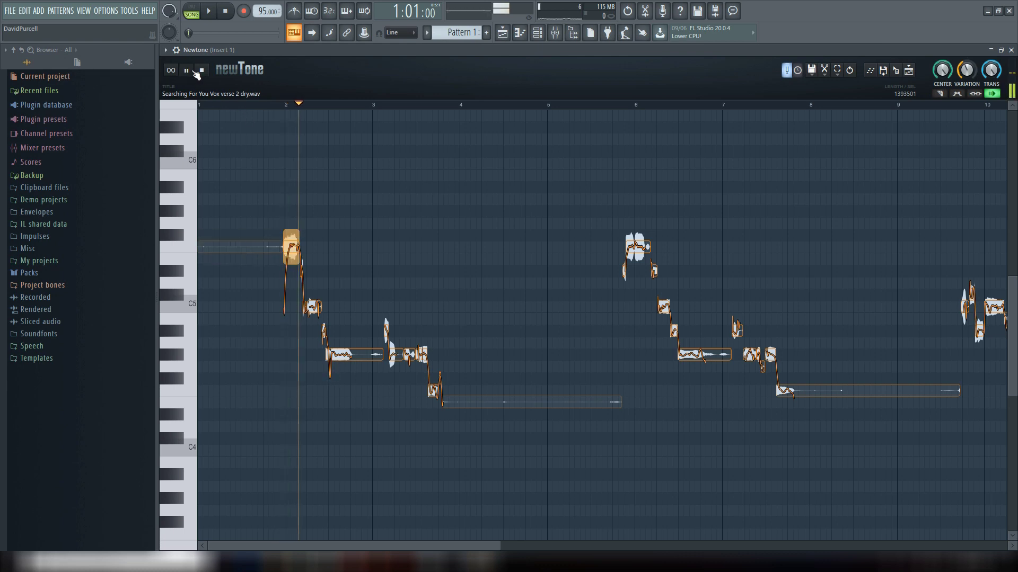
pyautogui.click(201, 74)
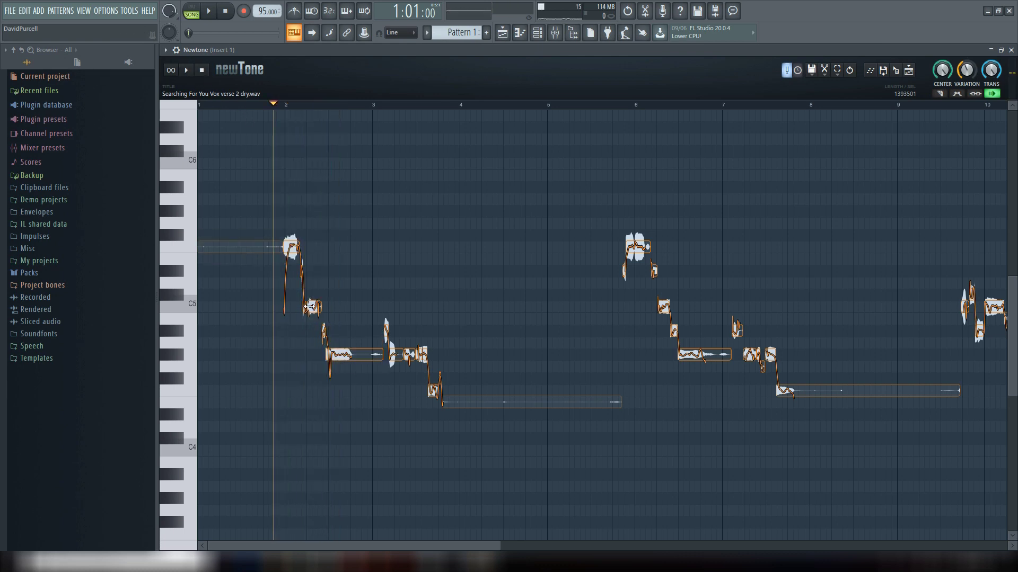
# Zoom in and set the long C5 note's own variation to about 45.66%, then audition it
pyautogui.scroll(5, 313, 307)
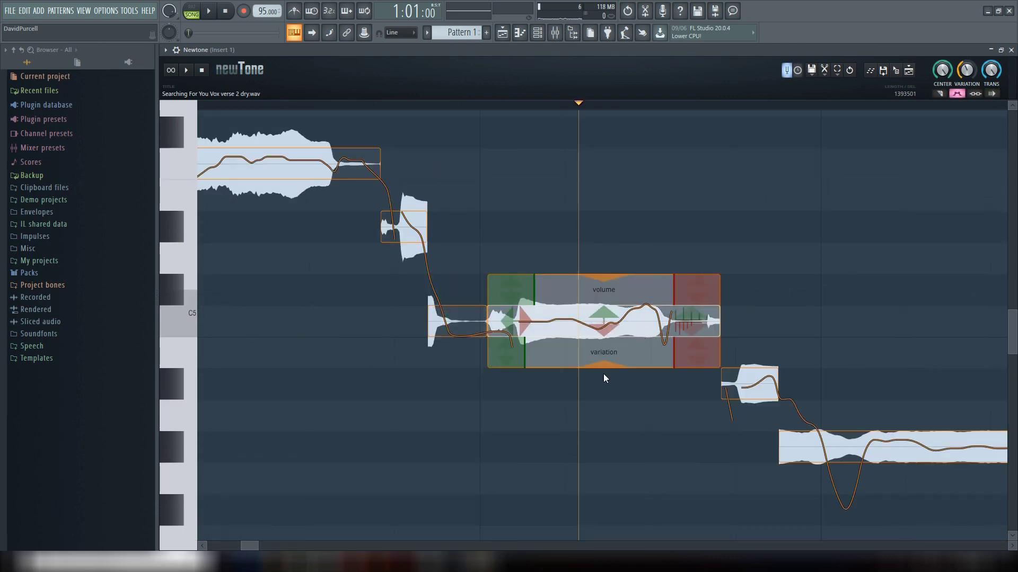
pyautogui.moveTo(602, 367); pyautogui.dragTo(611, 299)
pyautogui.click(294, 103)
pyautogui.click(202, 70)
# Nudge the long C5 note's variation to about 46% and play it back
pyautogui.moveTo(606, 371)
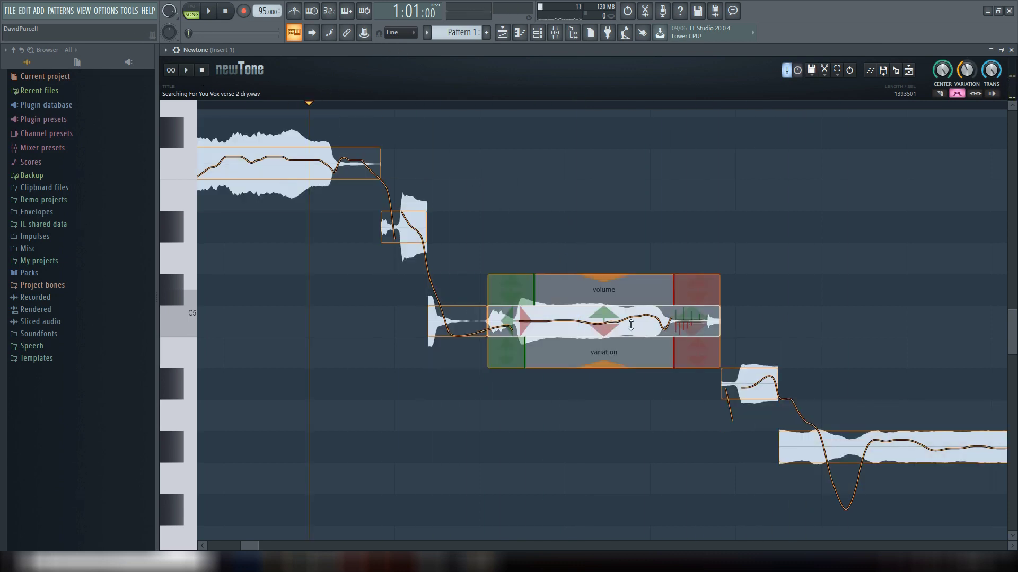
pyautogui.moveTo(606, 371); pyautogui.dragTo(606, 378)
pyautogui.press('space')
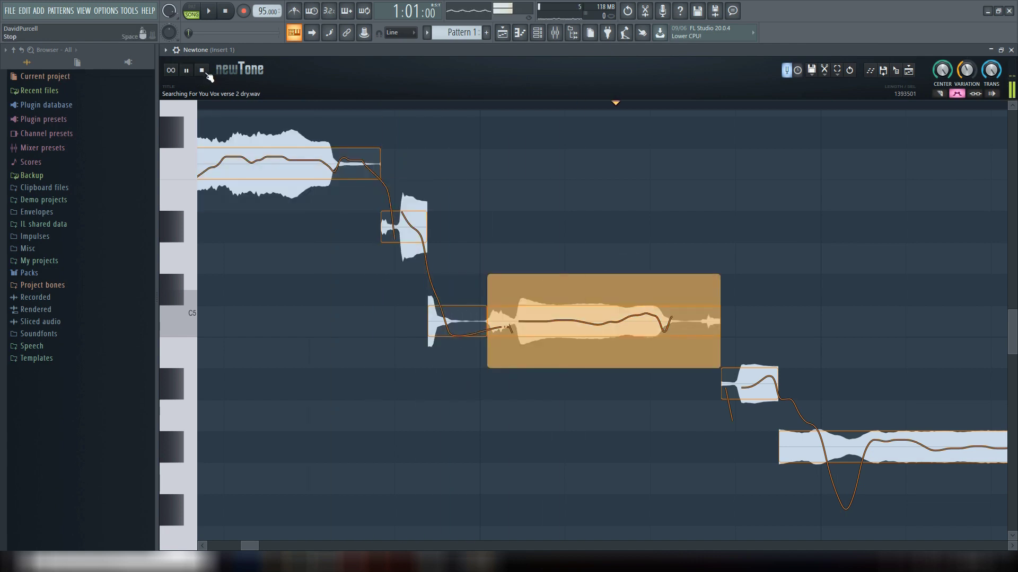
pyautogui.click(206, 74)
pyautogui.moveTo(660, 329)
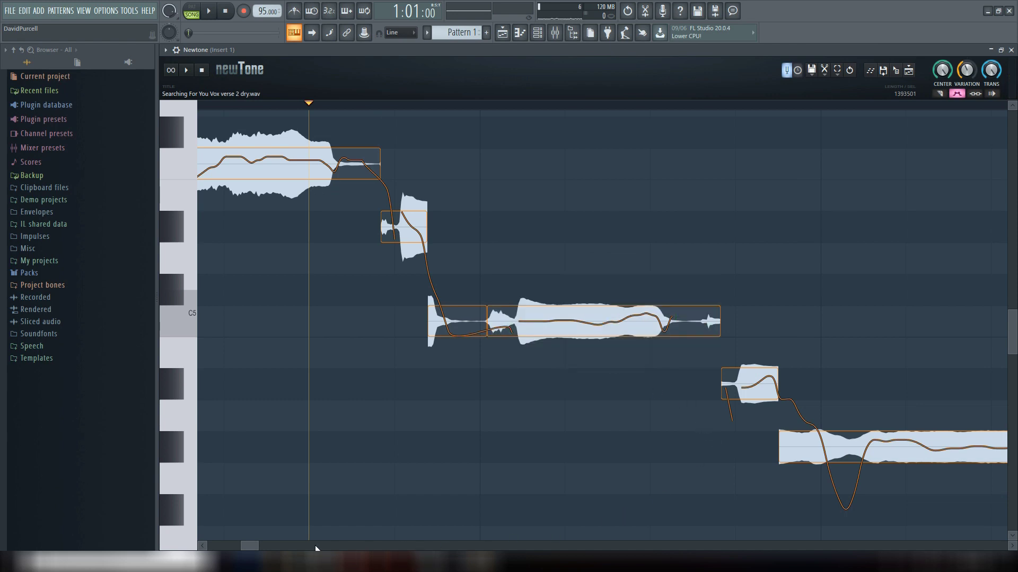
# Reduce the held note after the C5 notes to about 41% variation and audition it
pyautogui.moveTo(258, 546); pyautogui.dragTo(283, 546)
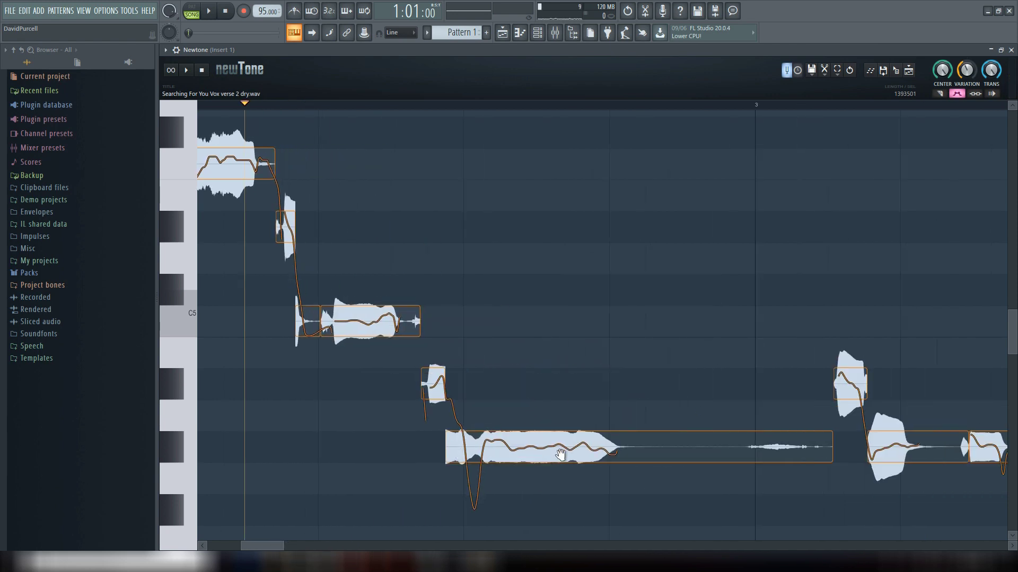
pyautogui.moveTo(662, 454)
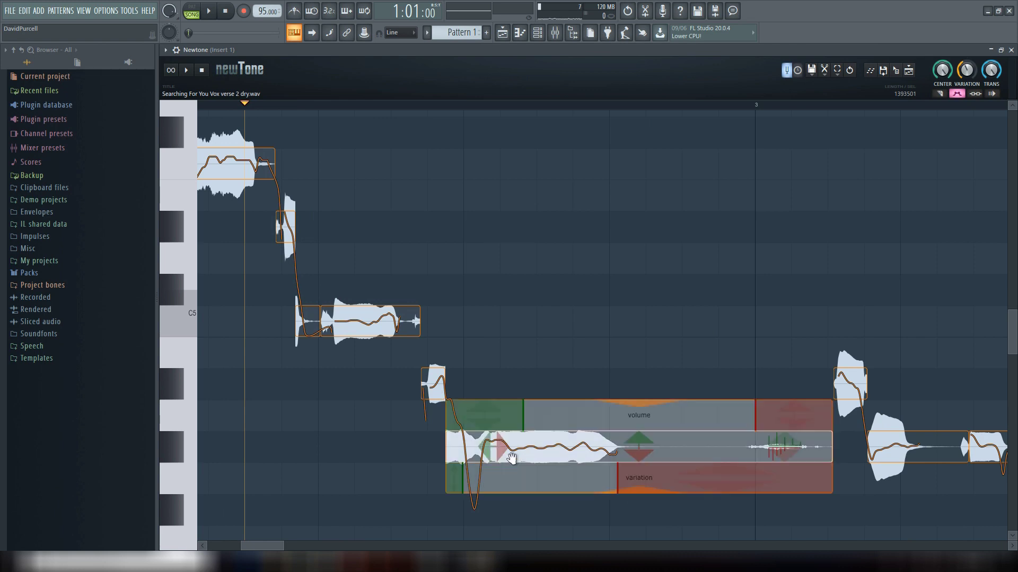
pyautogui.moveTo(546, 485); pyautogui.dragTo(558, 421)
pyautogui.click(186, 70)
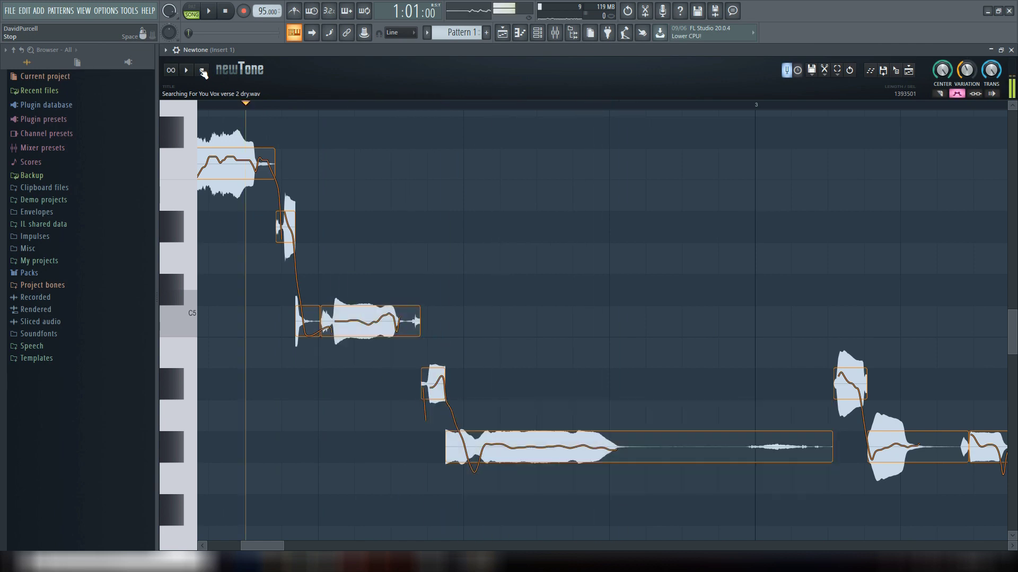
pyautogui.click(202, 71)
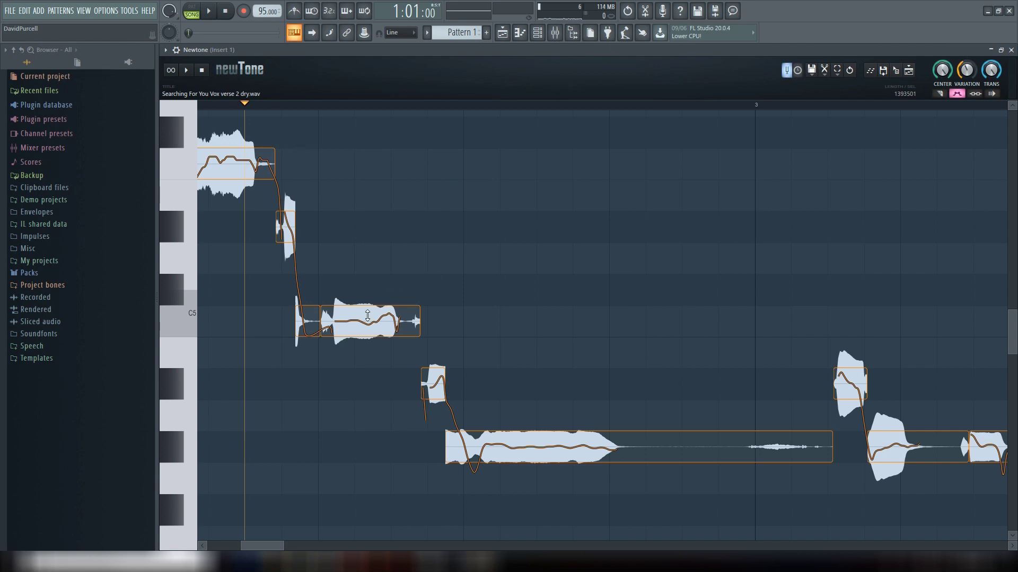
# Give the first note of the phrase a fade-in with about 42.71% fade-in gain
pyautogui.scroll(5, 318, 191)
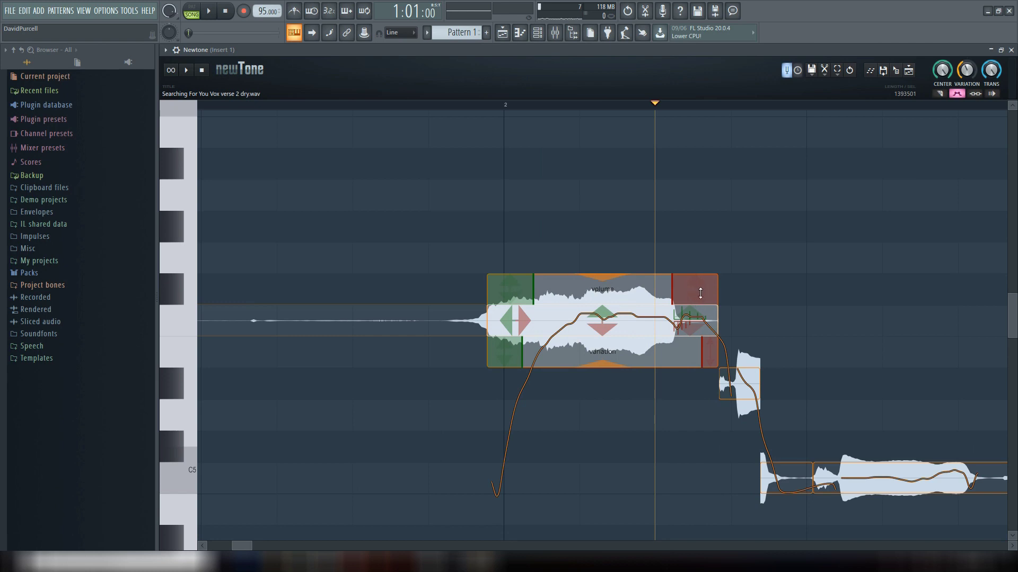
pyautogui.moveTo(508, 288)
pyautogui.mouseDown()
pyautogui.moveTo(504, 331)
pyautogui.moveTo(511, 276)
pyautogui.moveTo(507, 289)
pyautogui.moveTo(699, 290)
pyautogui.mouseUp()
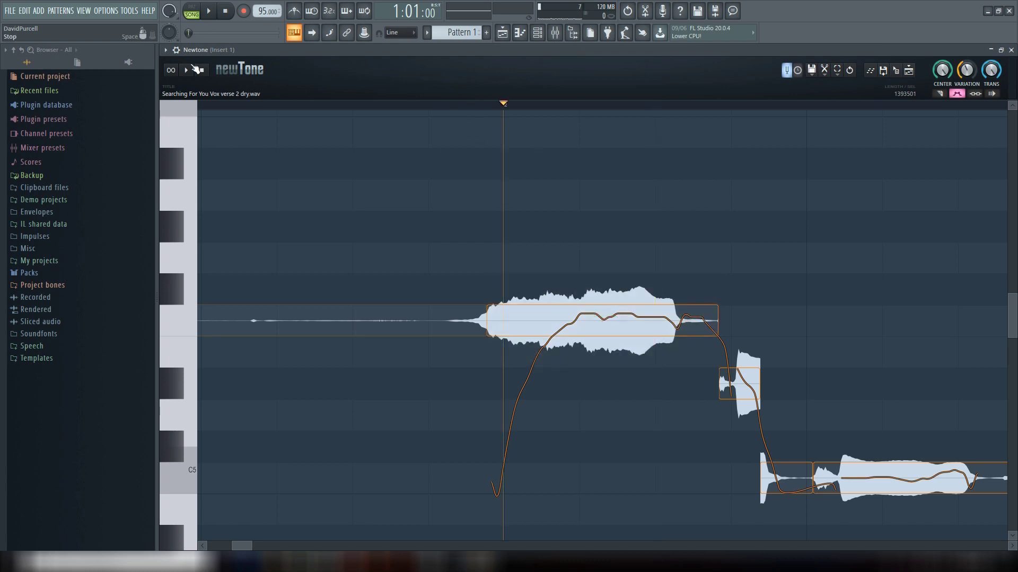
# Audition the opening note, shift its formant to -0.98 st, and listen again
pyautogui.click(187, 71)
pyautogui.click(202, 71)
pyautogui.moveTo(690, 331)
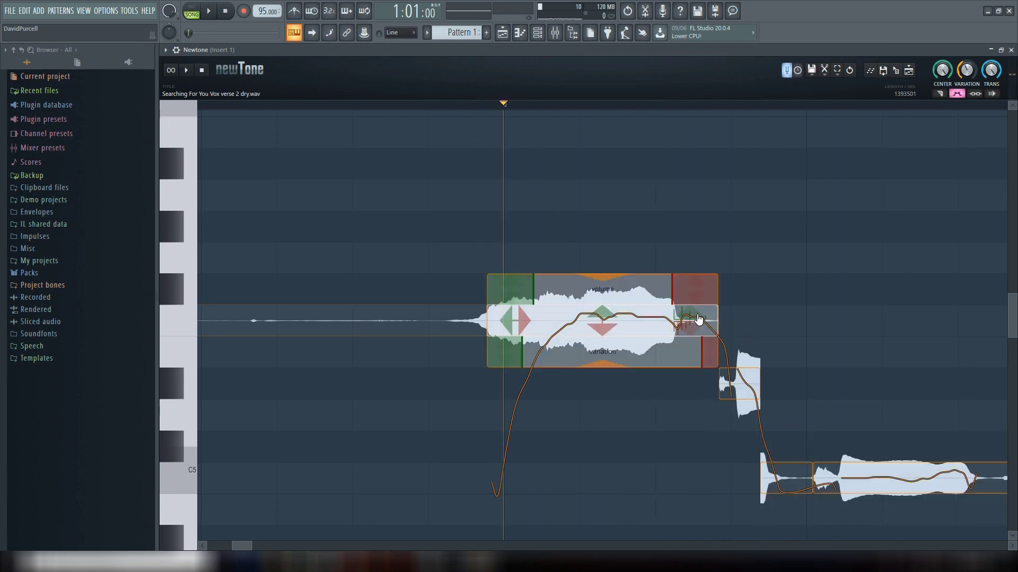
pyautogui.scroll(-3, 683, 472)
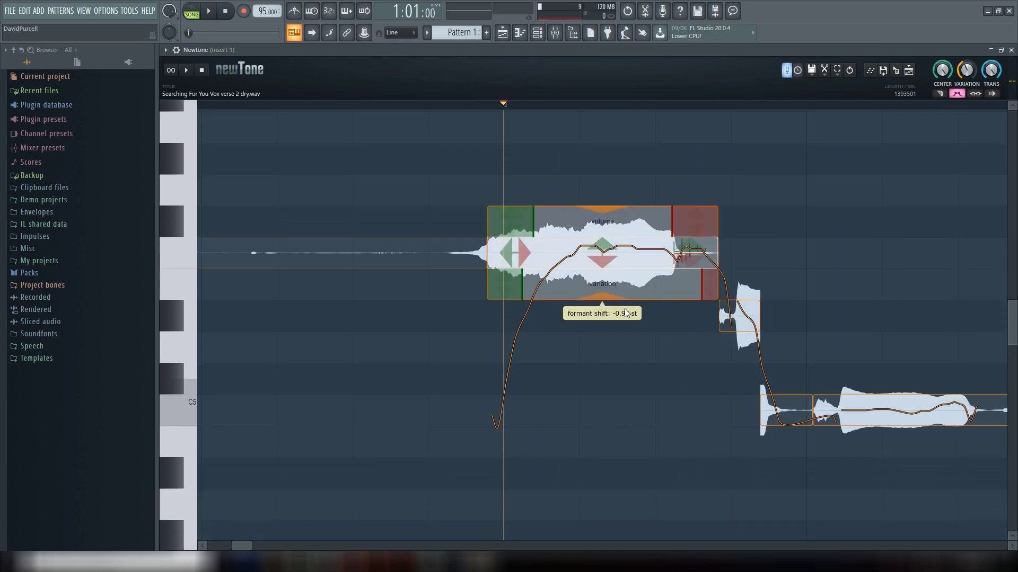
pyautogui.click(187, 71)
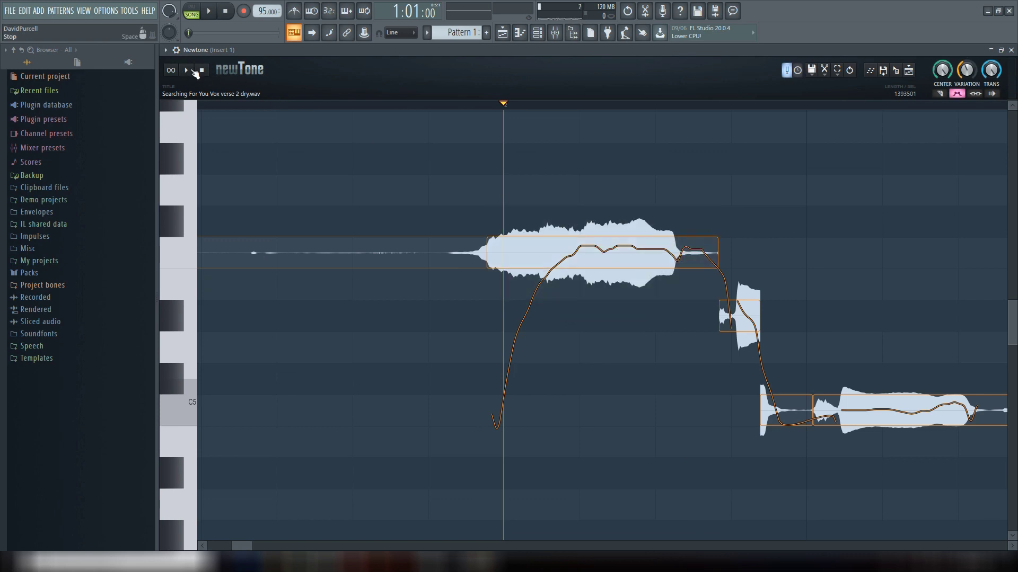
pyautogui.click(202, 71)
pyautogui.moveTo(702, 248)
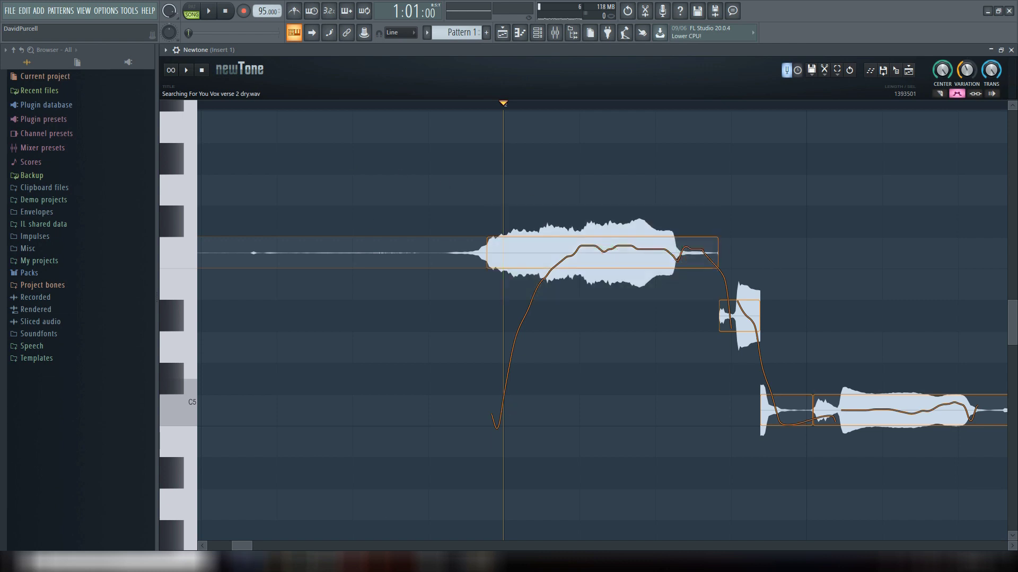
# Zoom the Newtone grid out horizontally to show bars 2 through 5
pyautogui.scroll(-5, 493, 371)
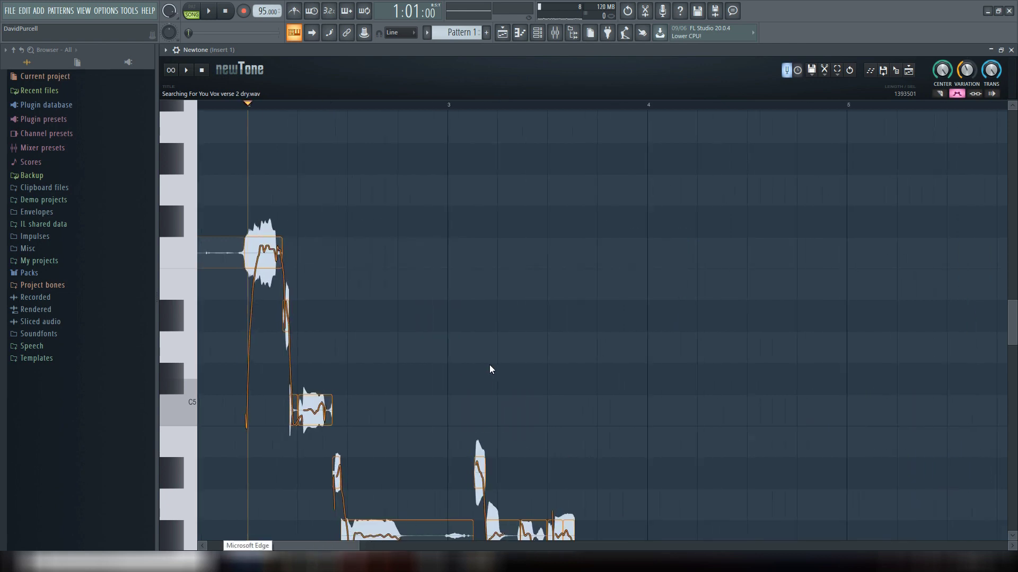